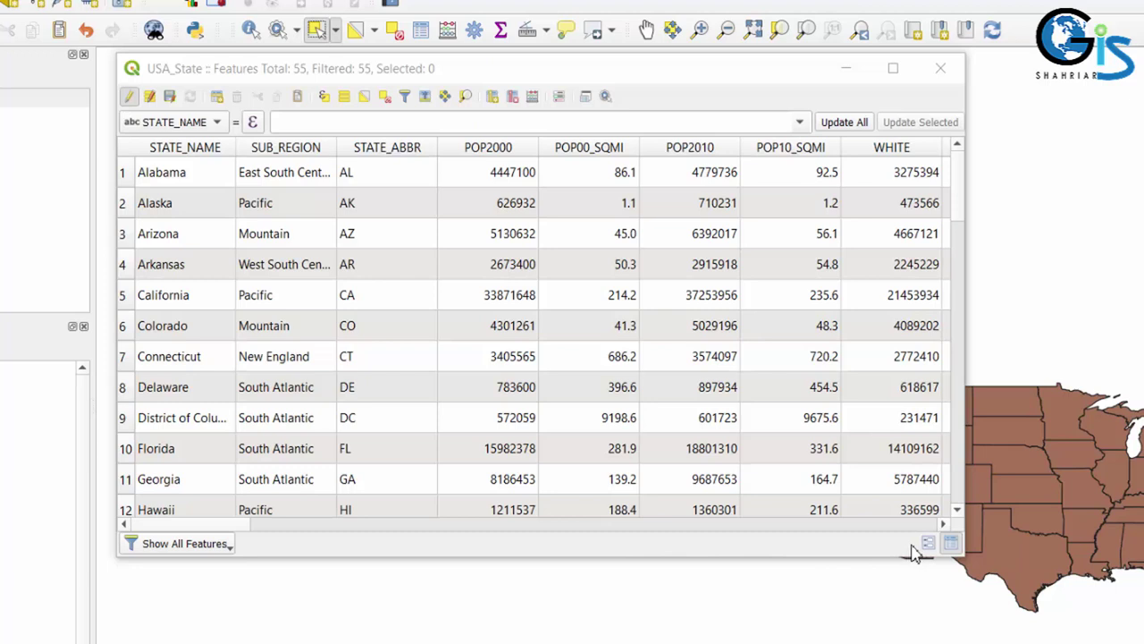
Step: Switch the USA_State attribute table to form view, showing Alabama's record first
click(953, 547)
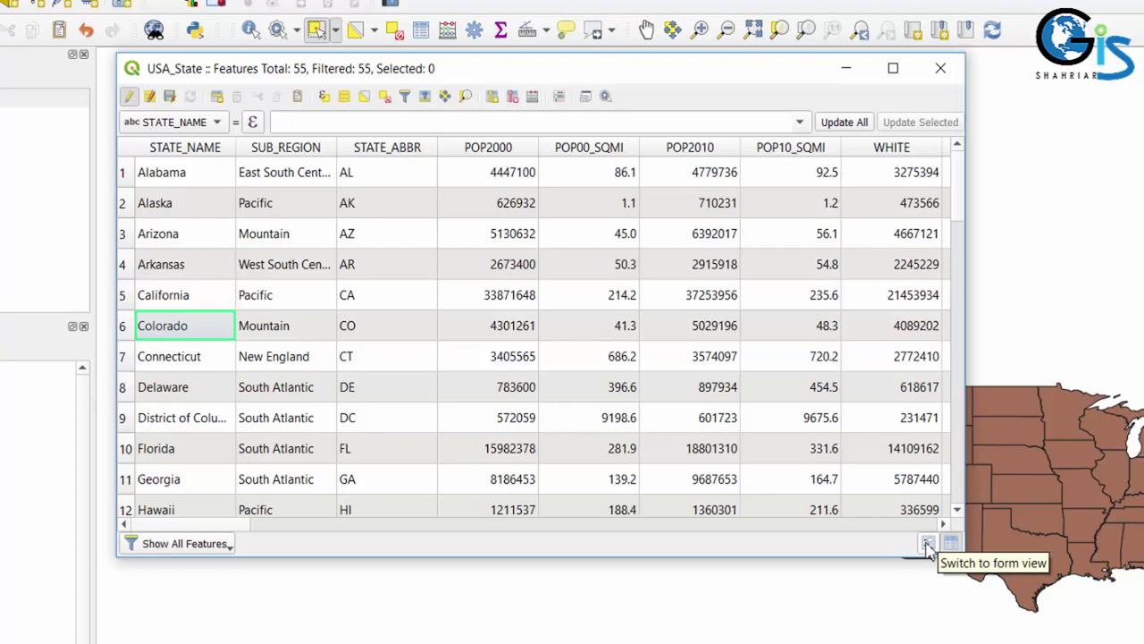
click(928, 545)
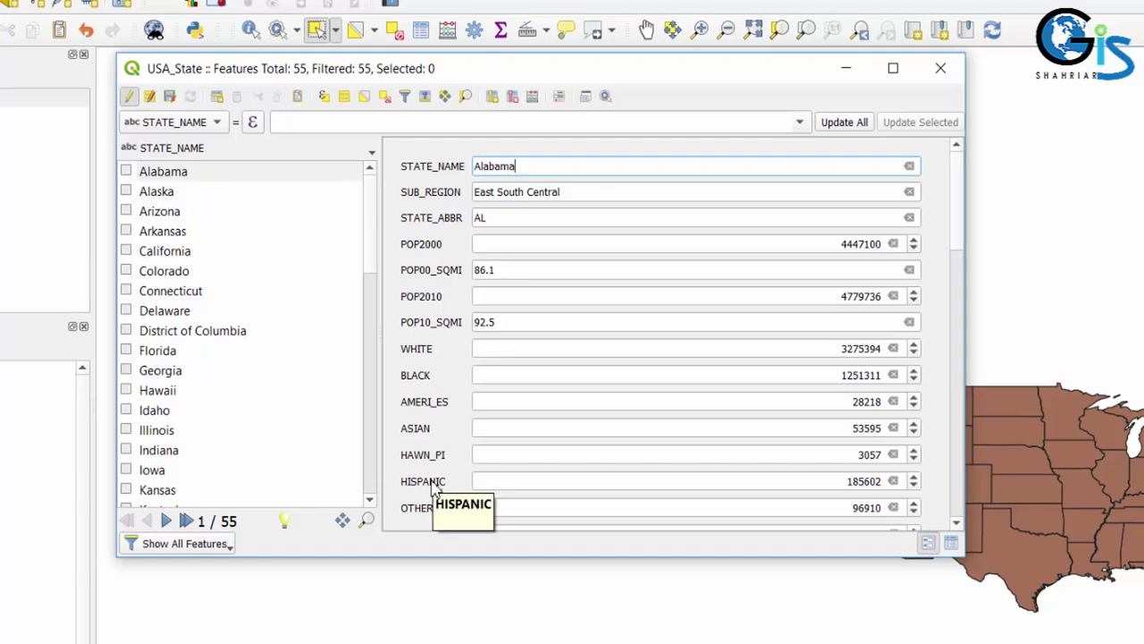
click(950, 543)
scroll(203, 255, down, 3)
scroll(211, 261, up, 3)
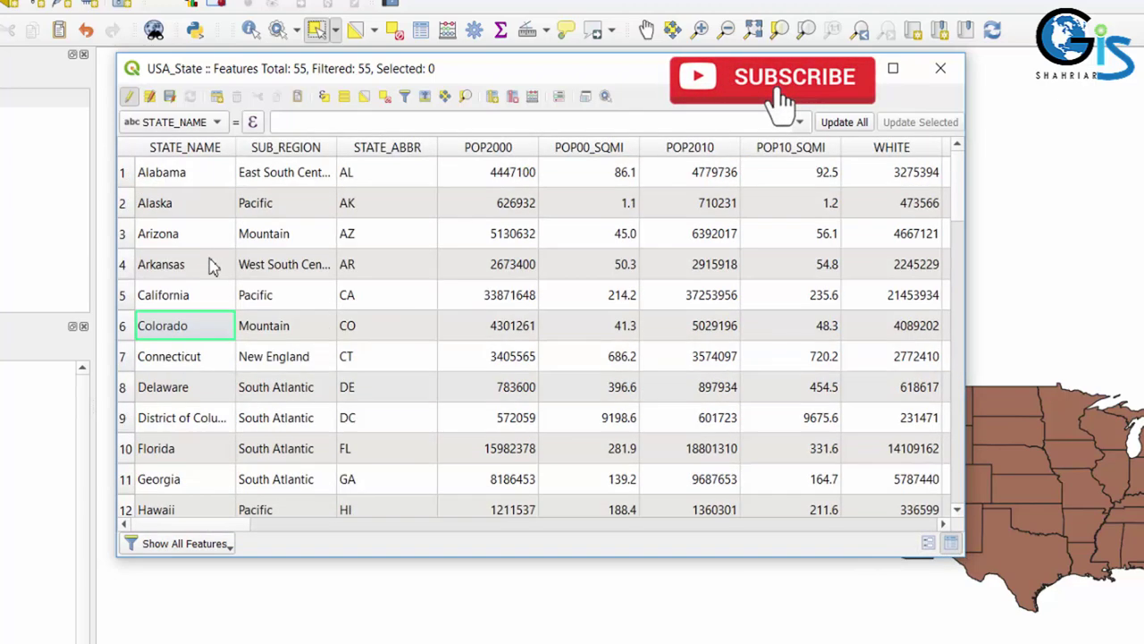
scroll(225, 252, down, 3)
scroll(225, 254, down, 2)
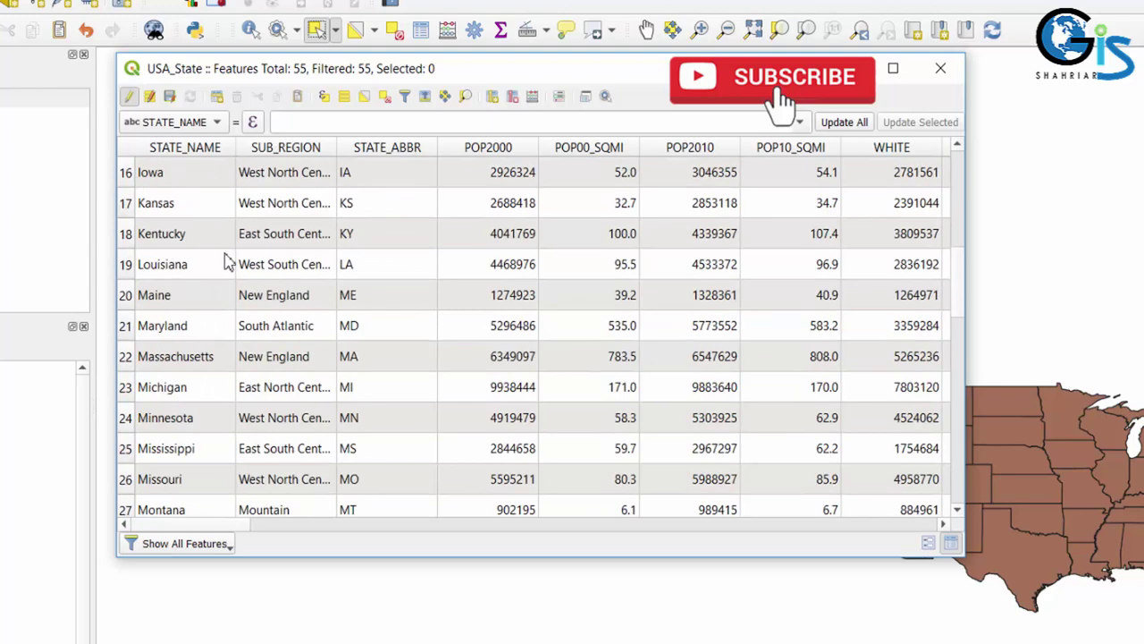
scroll(224, 257, up, 4)
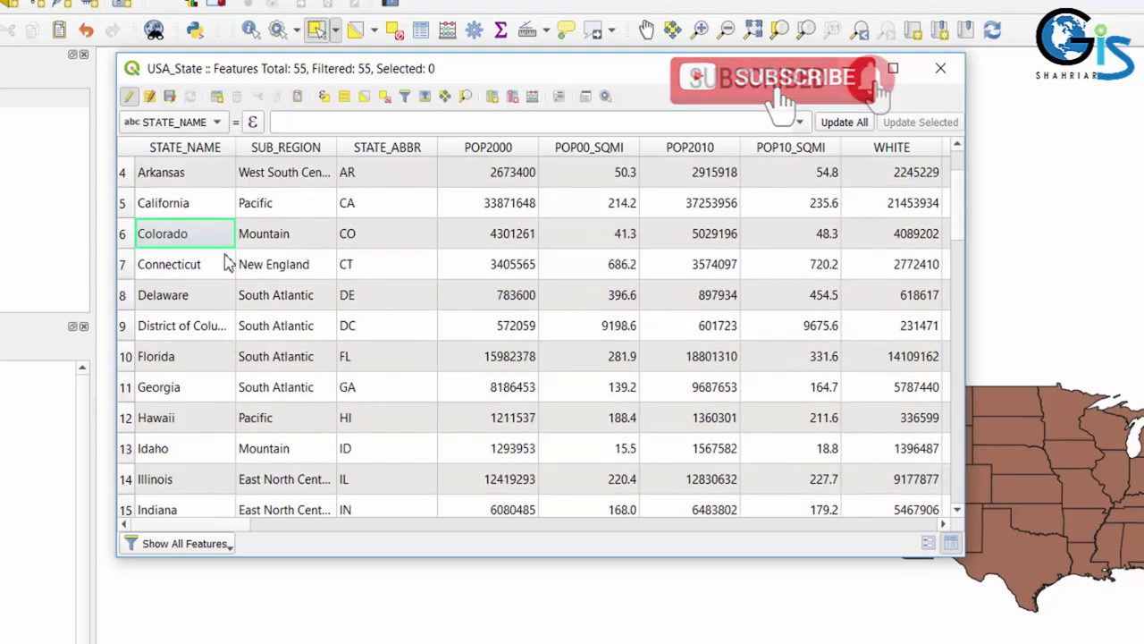
click(950, 543)
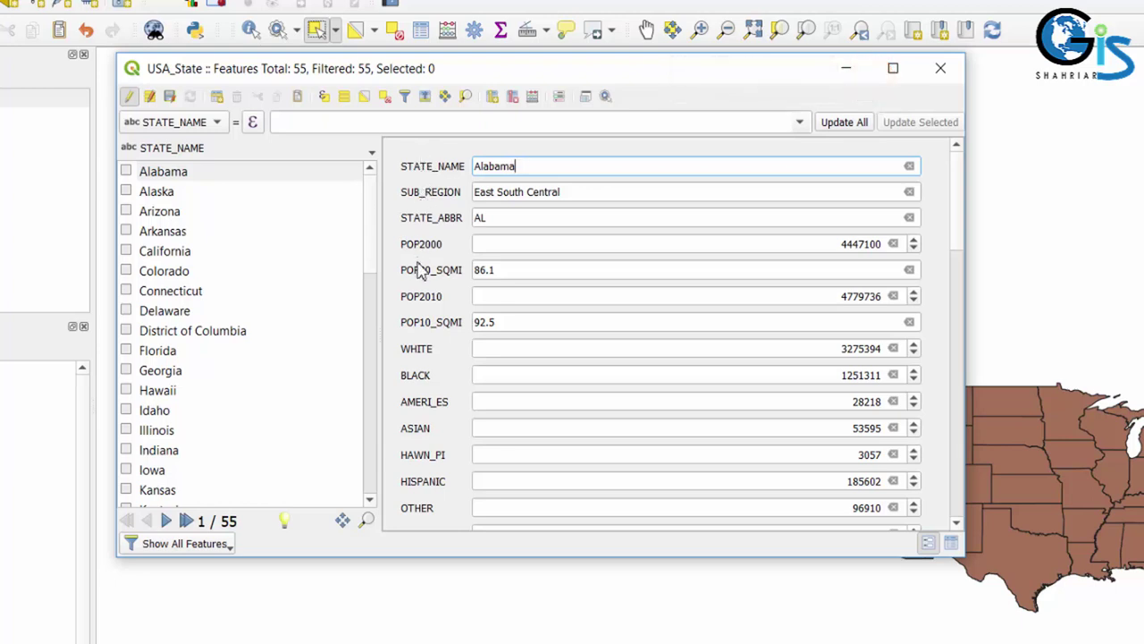
scroll(431, 383, down, 2)
scroll(430, 382, up, 2)
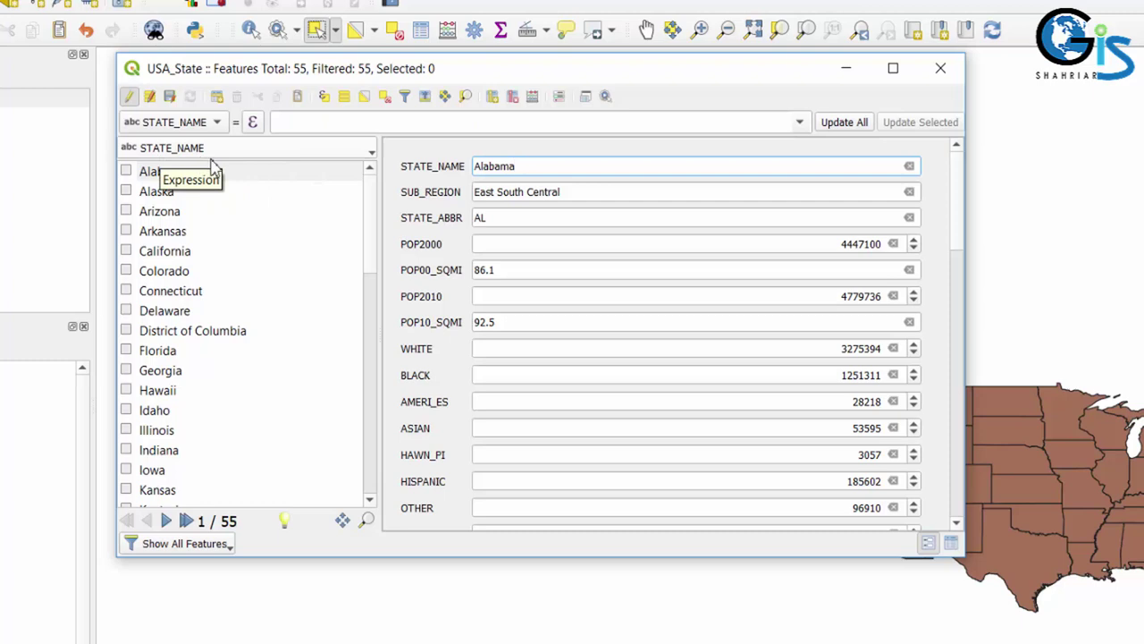
click(951, 544)
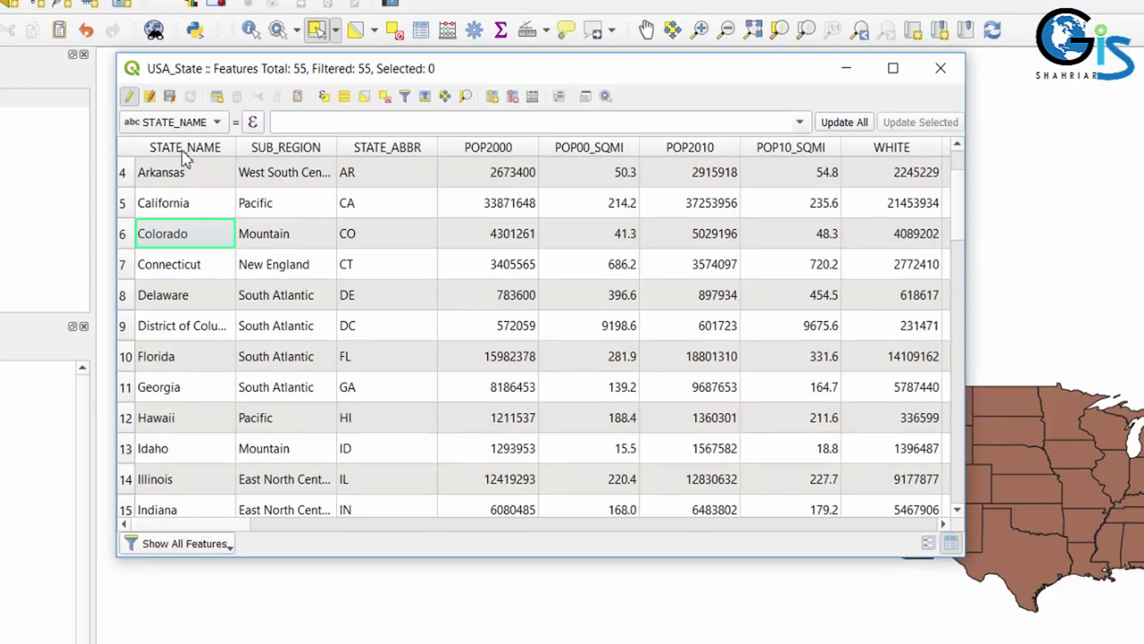
click(928, 542)
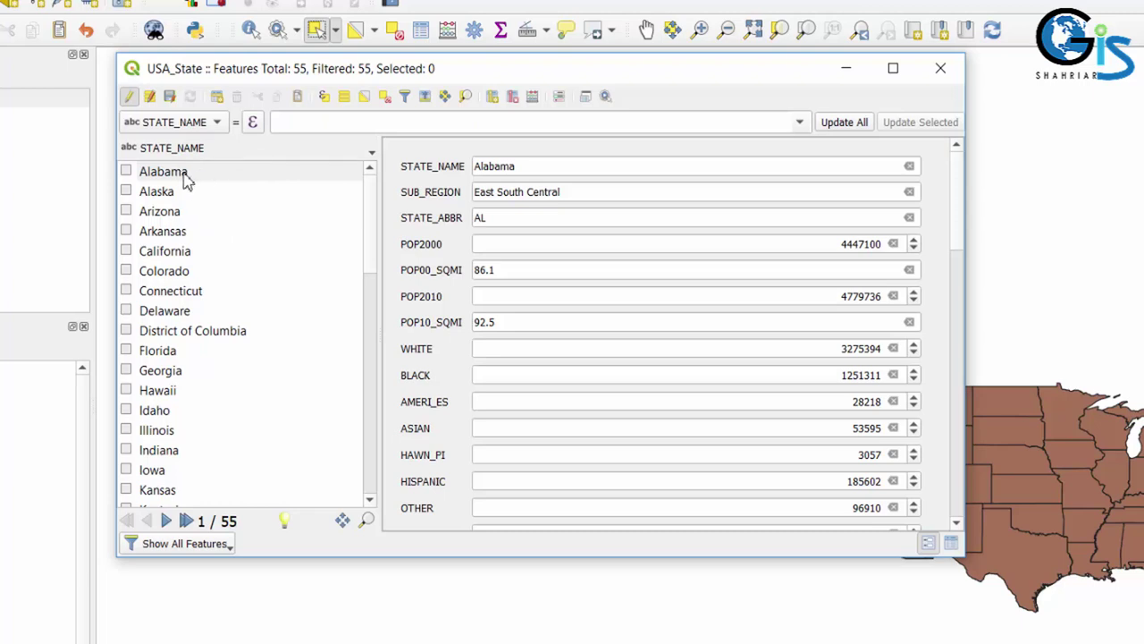
Step: Step through Alabama, Alaska and Arizona in the feature list, ending on California (5 of 55)
click(213, 177)
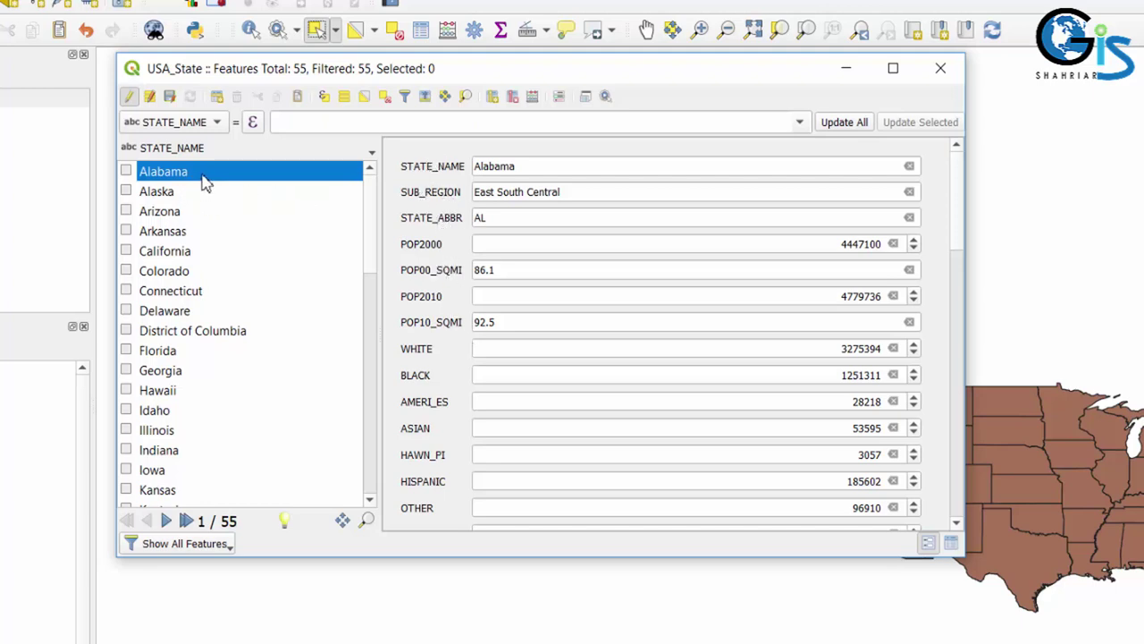
click(161, 193)
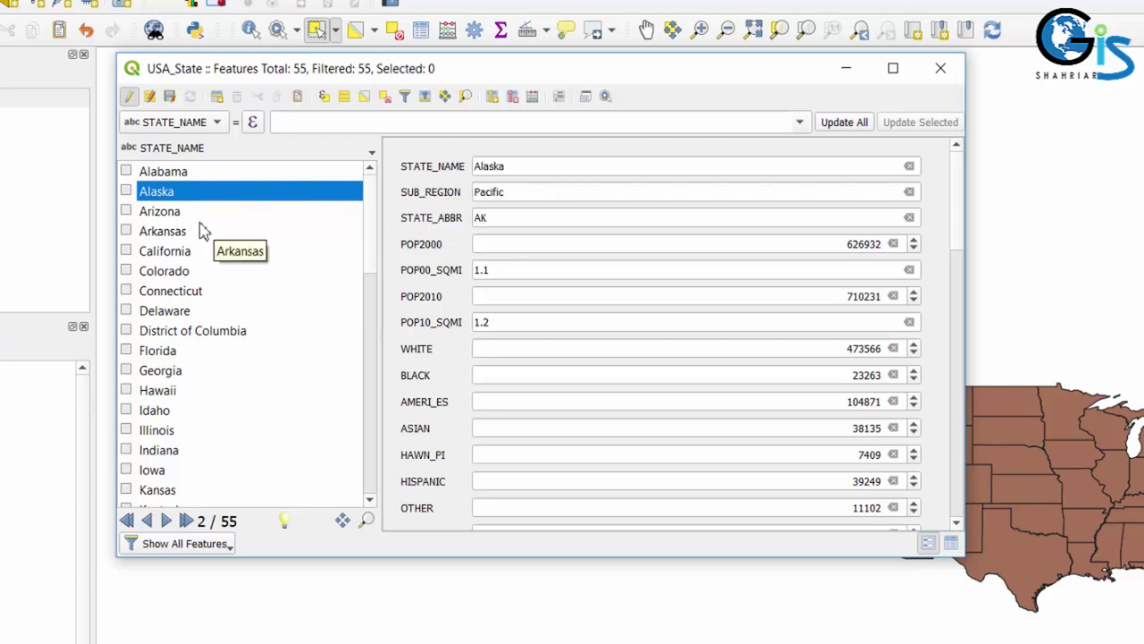
click(170, 213)
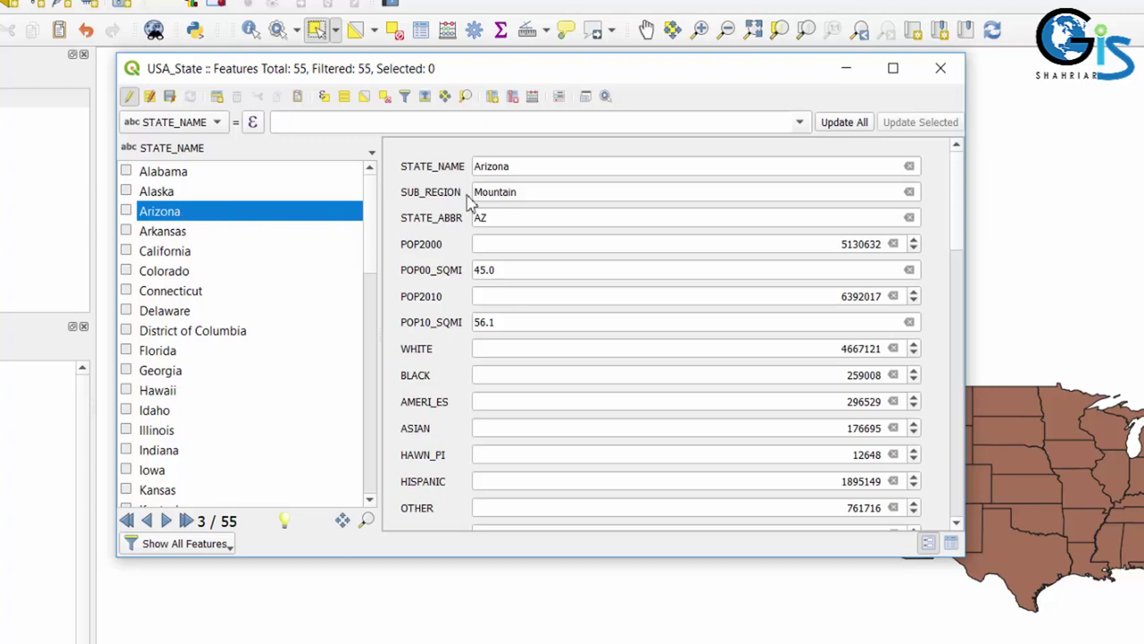
click(174, 255)
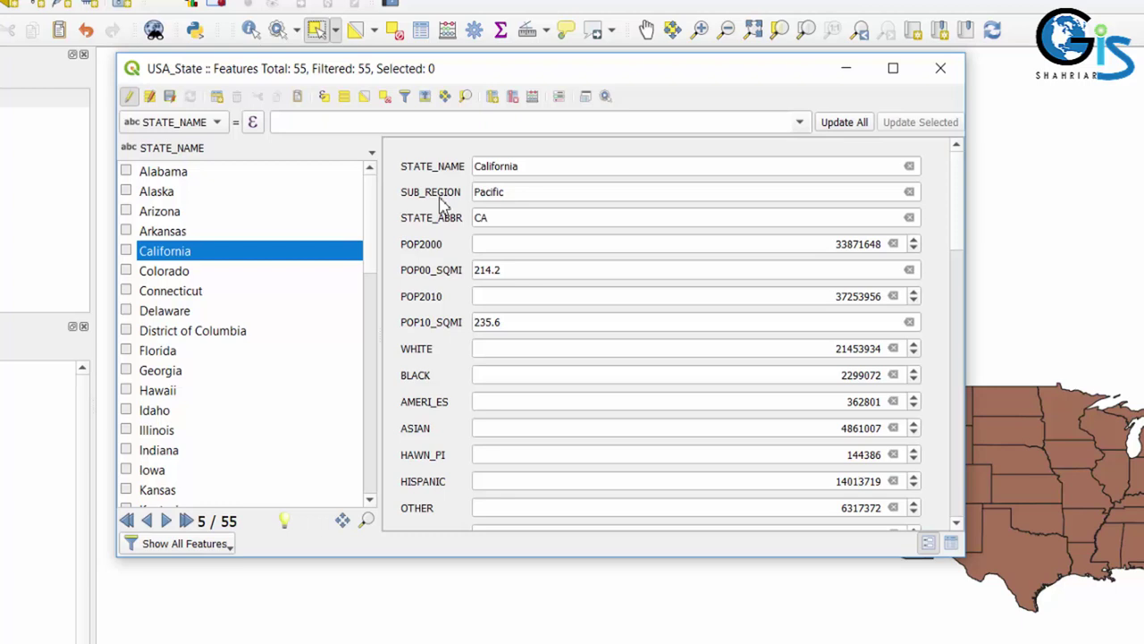
scroll(439, 214, down, 1)
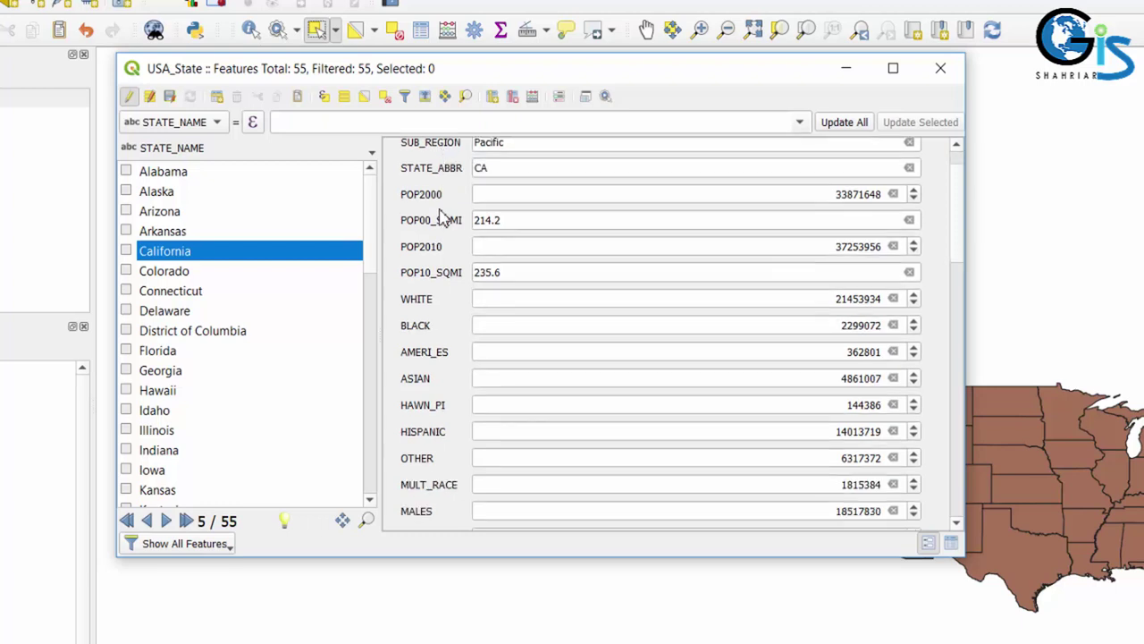
scroll(528, 196, up, 1)
Step: Append ' 2' to California's STATE_NAME, making it 'California 2', and save the edits
click(545, 166)
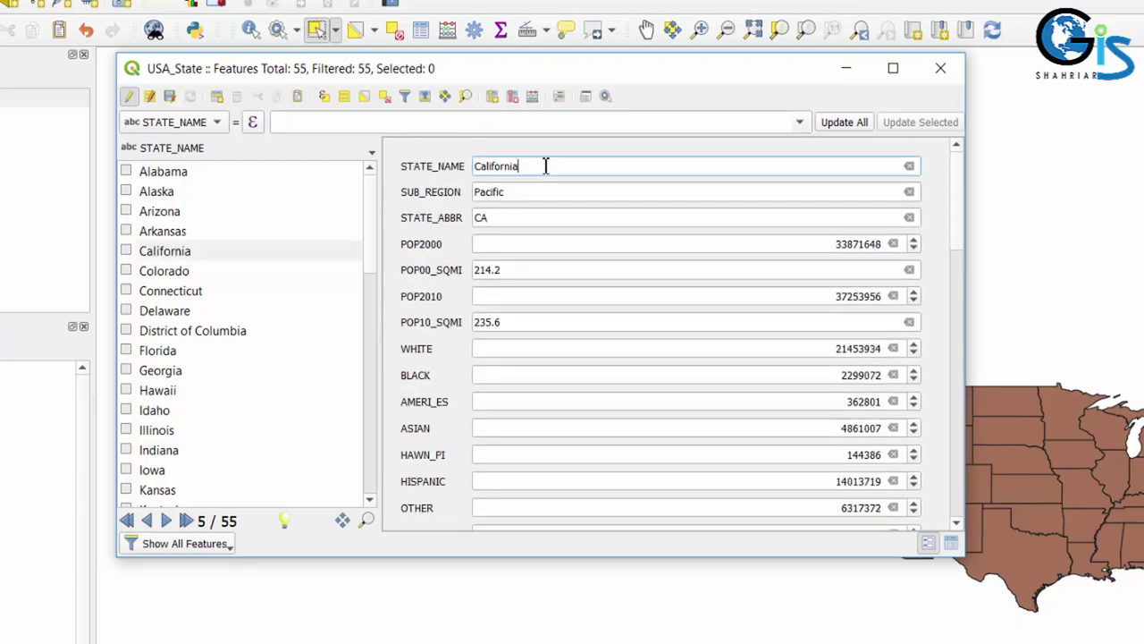
click(534, 191)
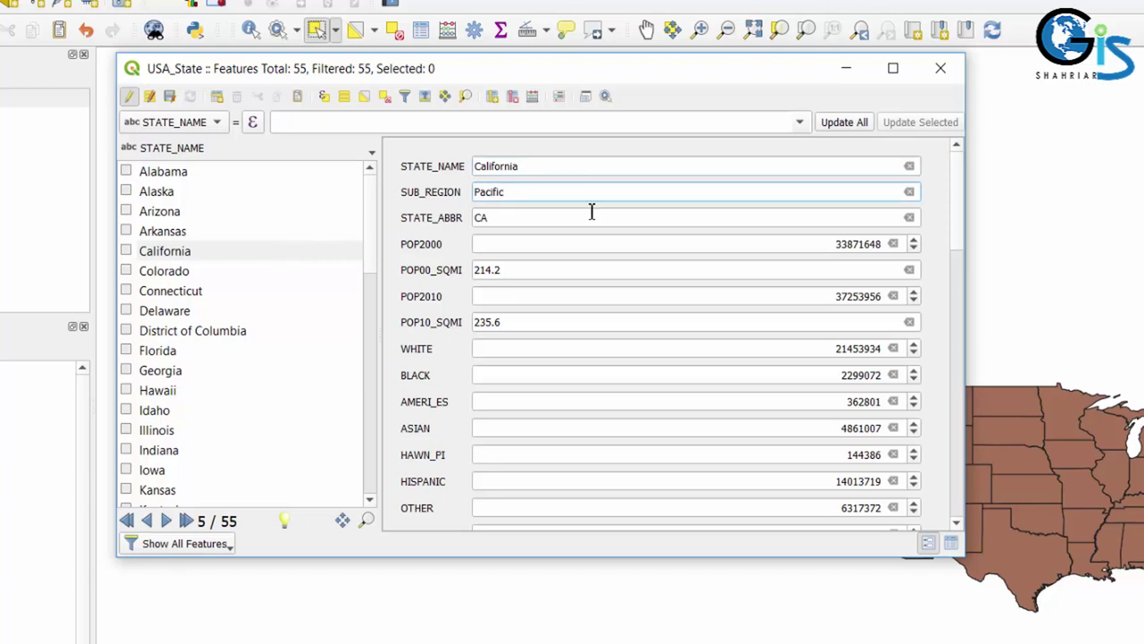
click(573, 219)
click(570, 241)
click(547, 167)
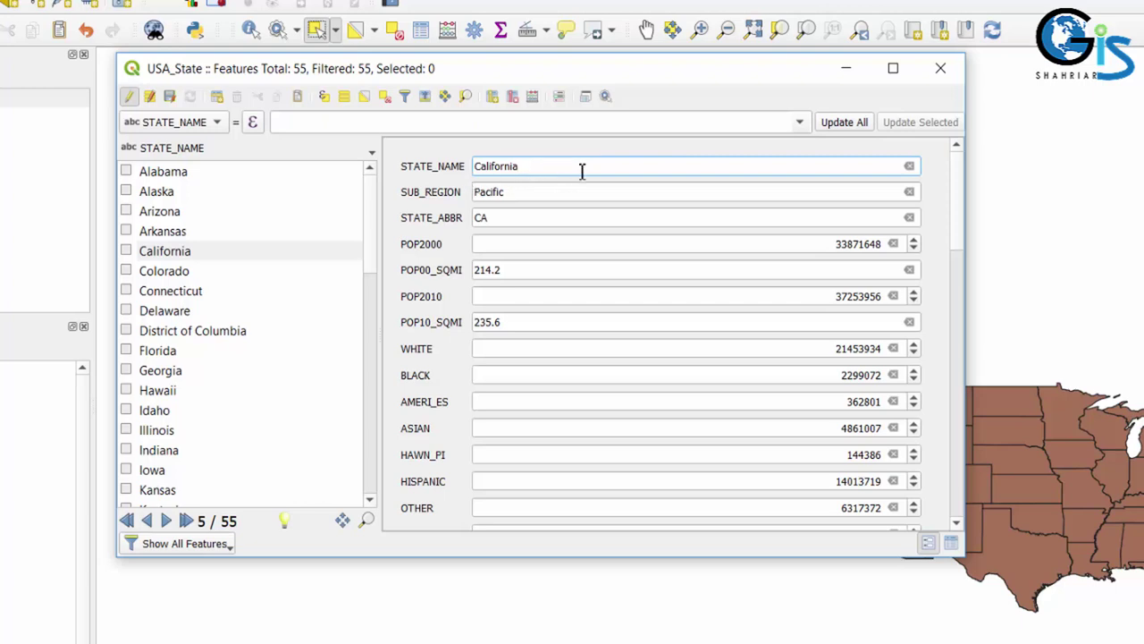
scroll(420, 322, down, 1)
scroll(469, 311, up, 1)
click(566, 193)
click(545, 217)
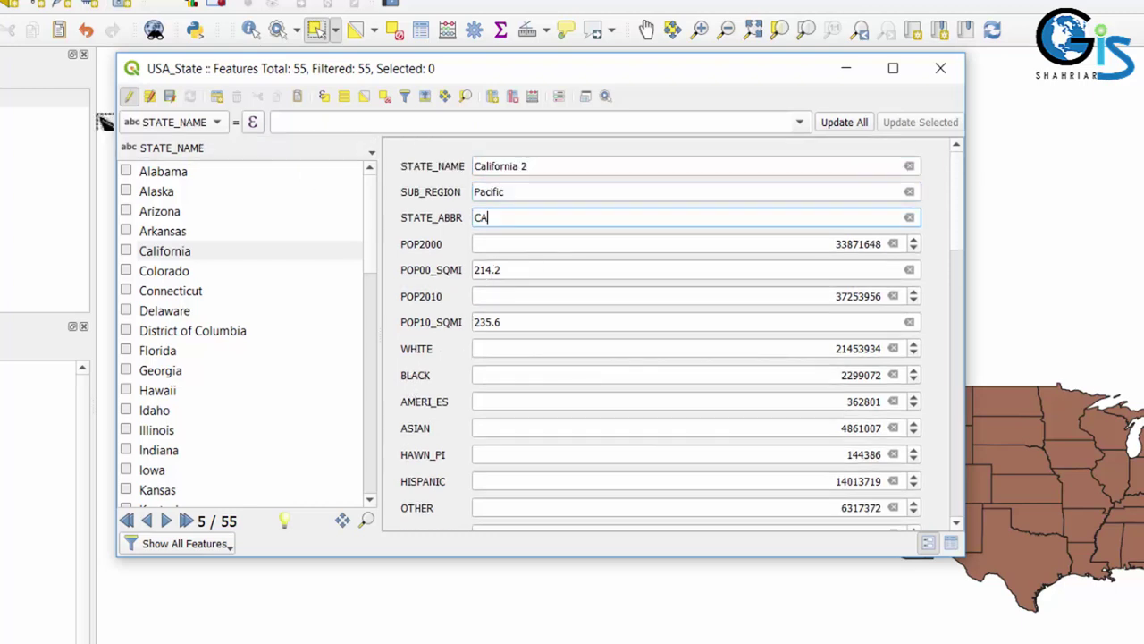
click(171, 97)
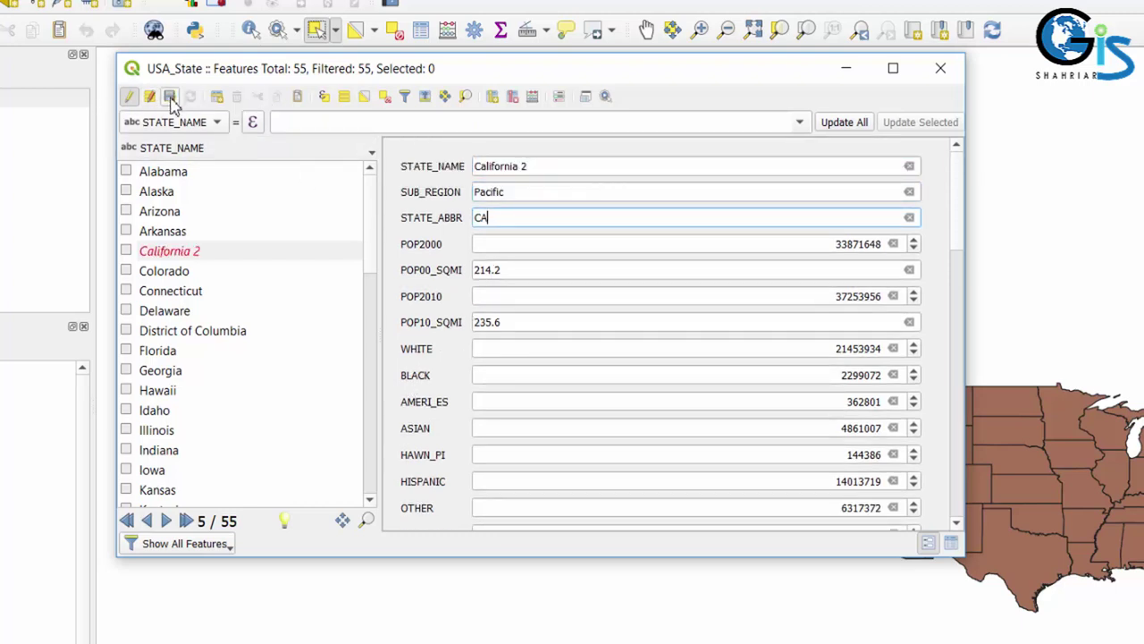
Step: Restore row 5's STATE_NAME from 'California 2' to 'California', checking it in table and form views
click(951, 546)
double_click(217, 205)
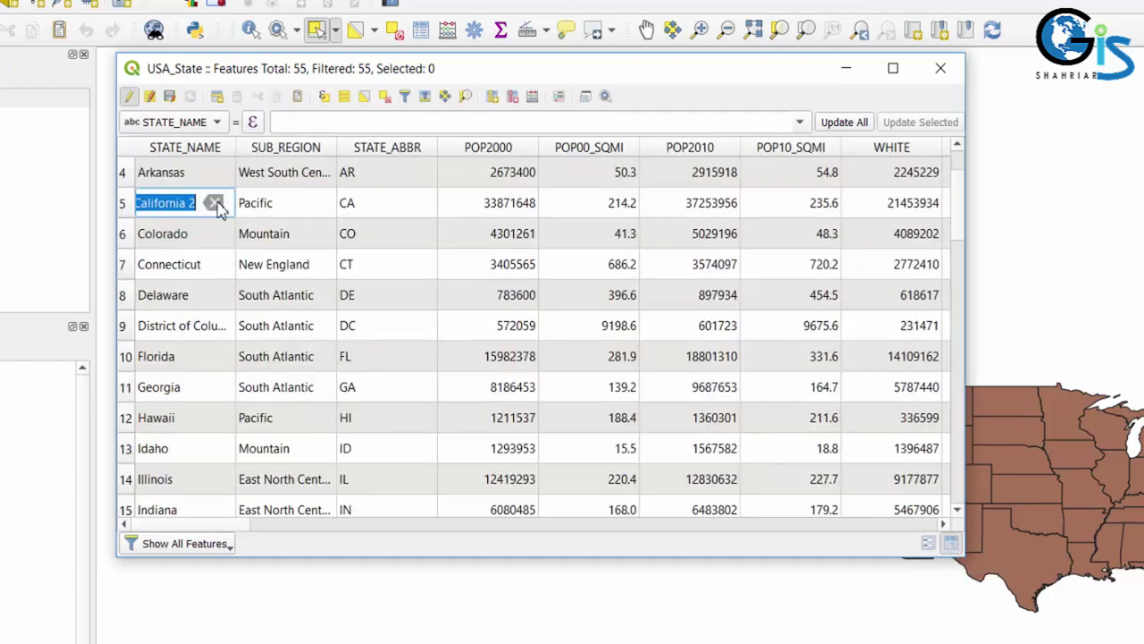
click(169, 206)
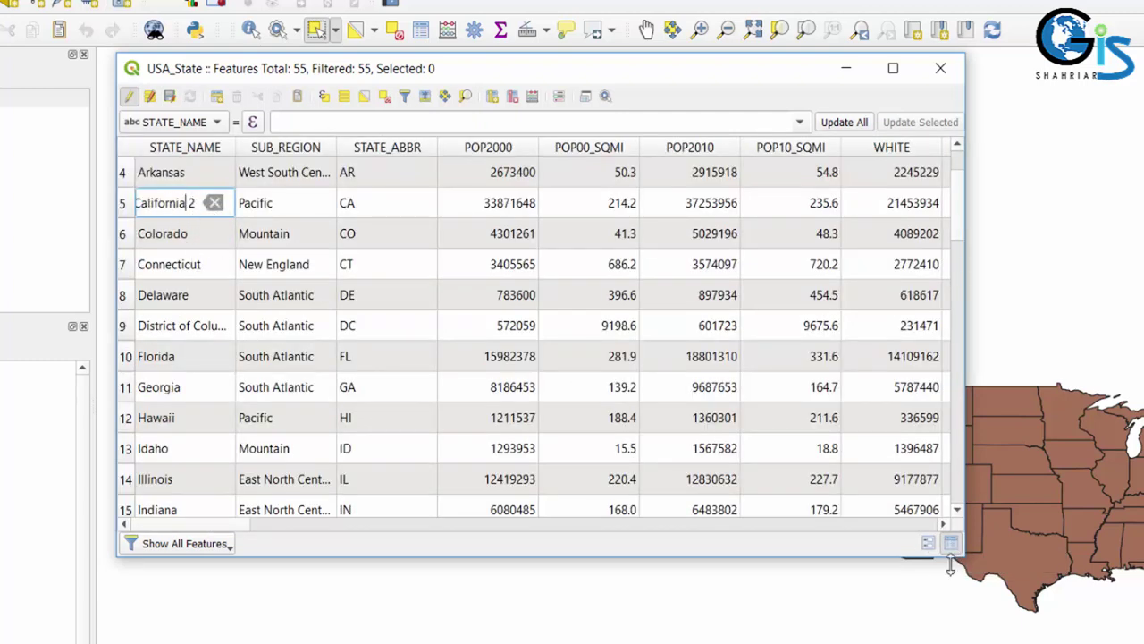
click(928, 542)
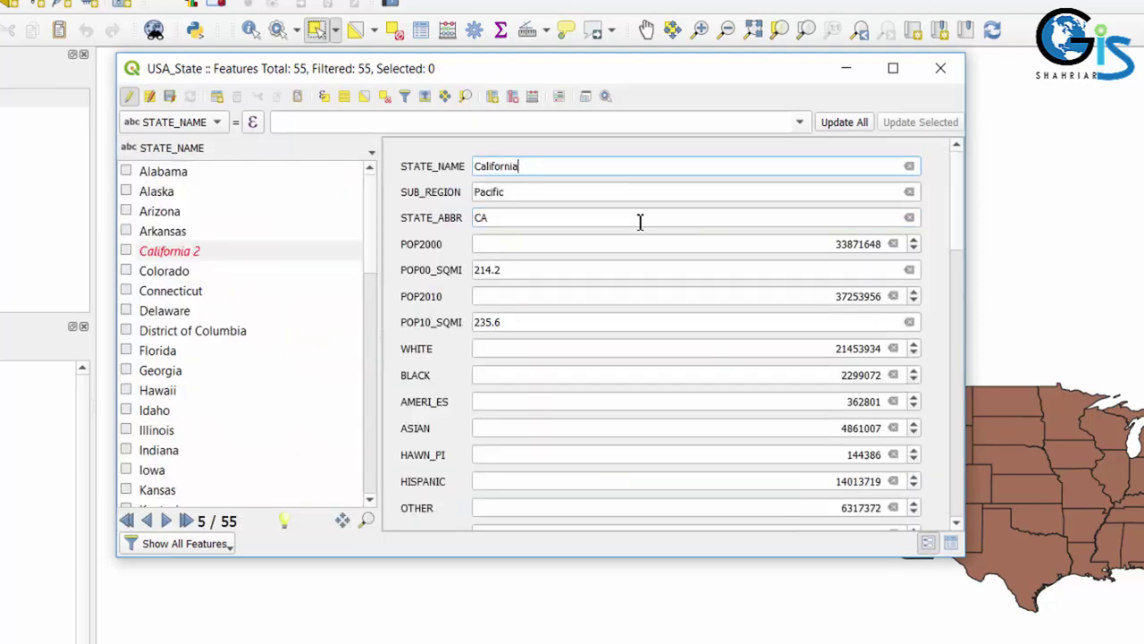
click(169, 95)
click(950, 543)
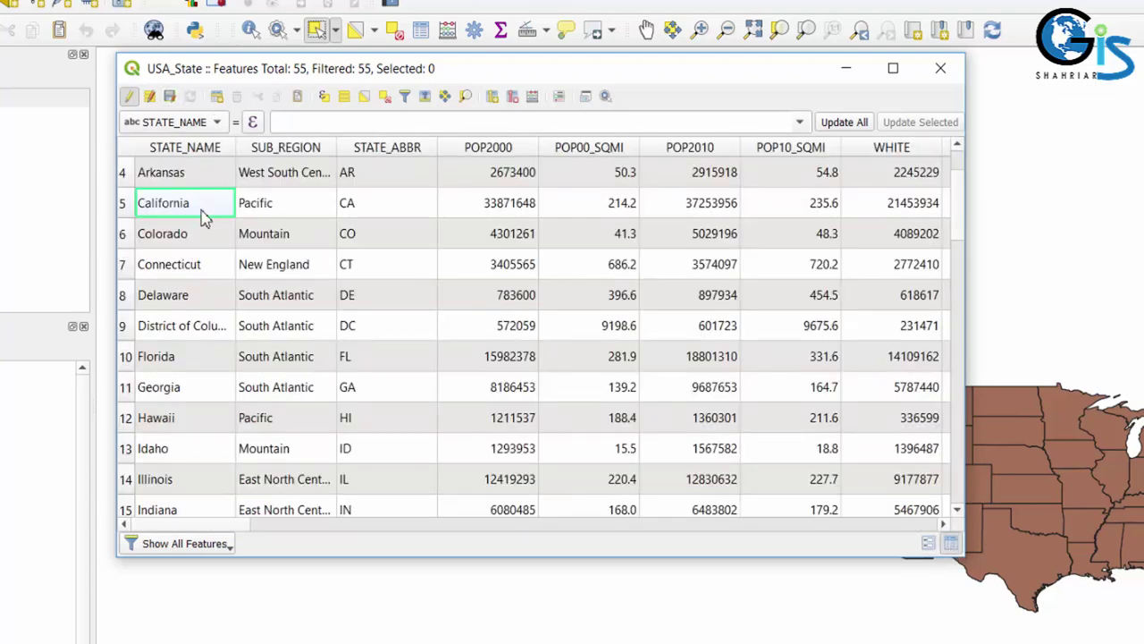
click(929, 542)
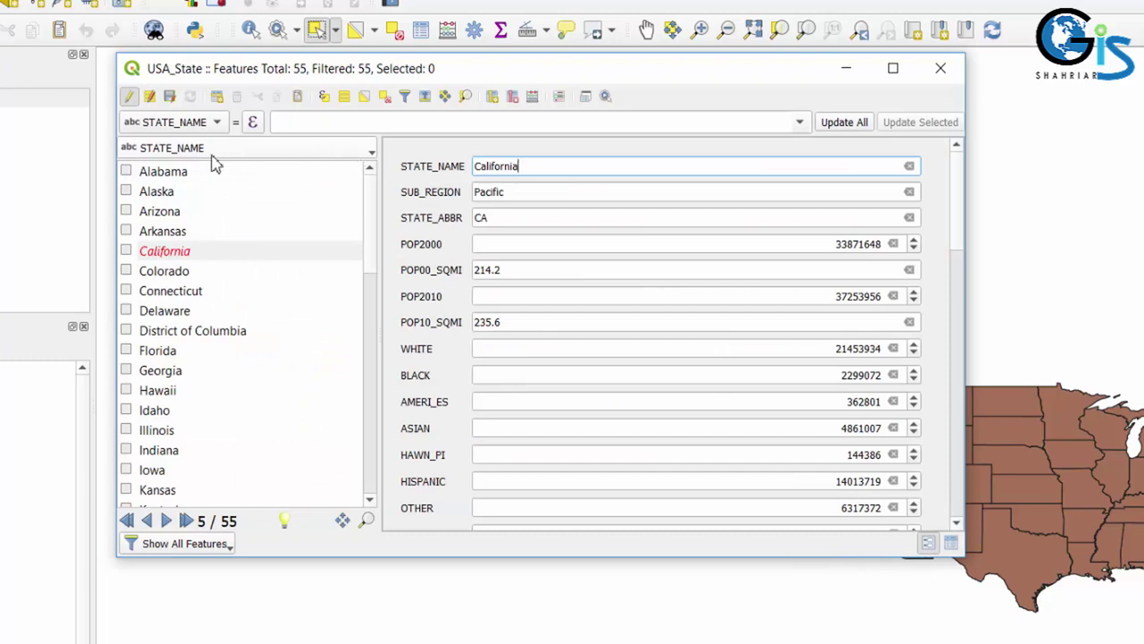
Step: Set the feature list's column preview to SUB_REGION and scroll through the listed sub-regions
click(372, 158)
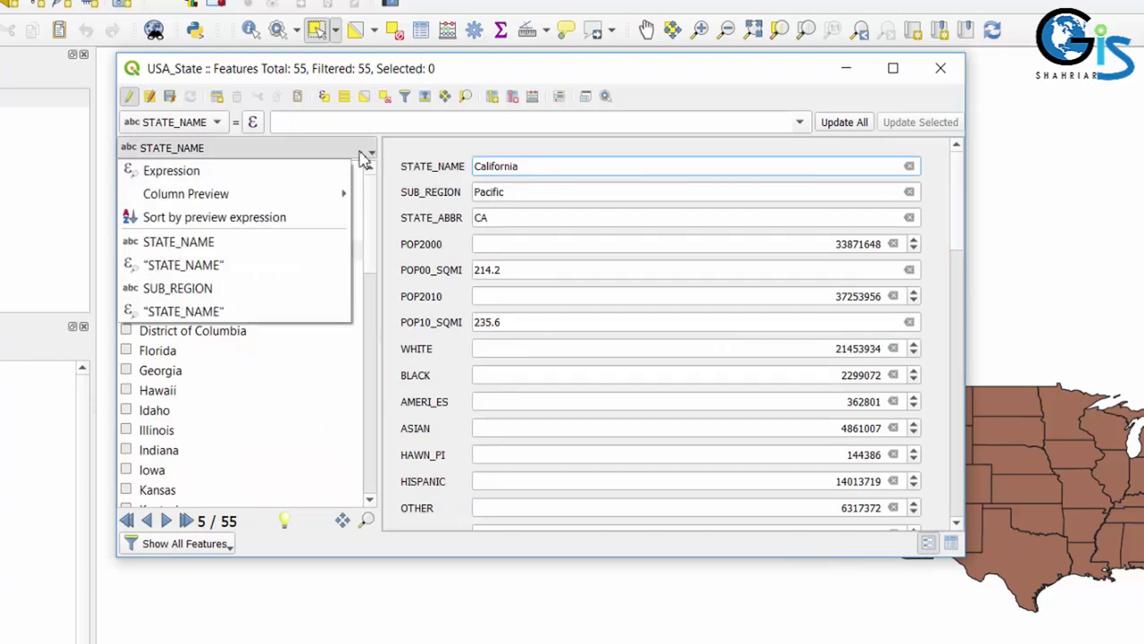
mouse_move(331, 193)
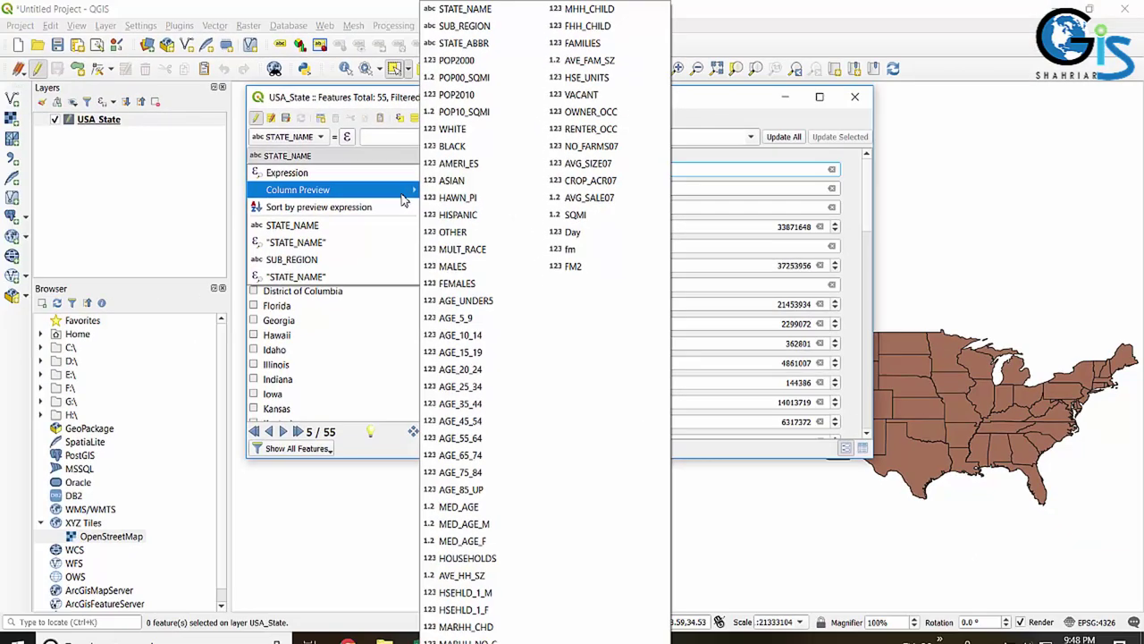
click(488, 33)
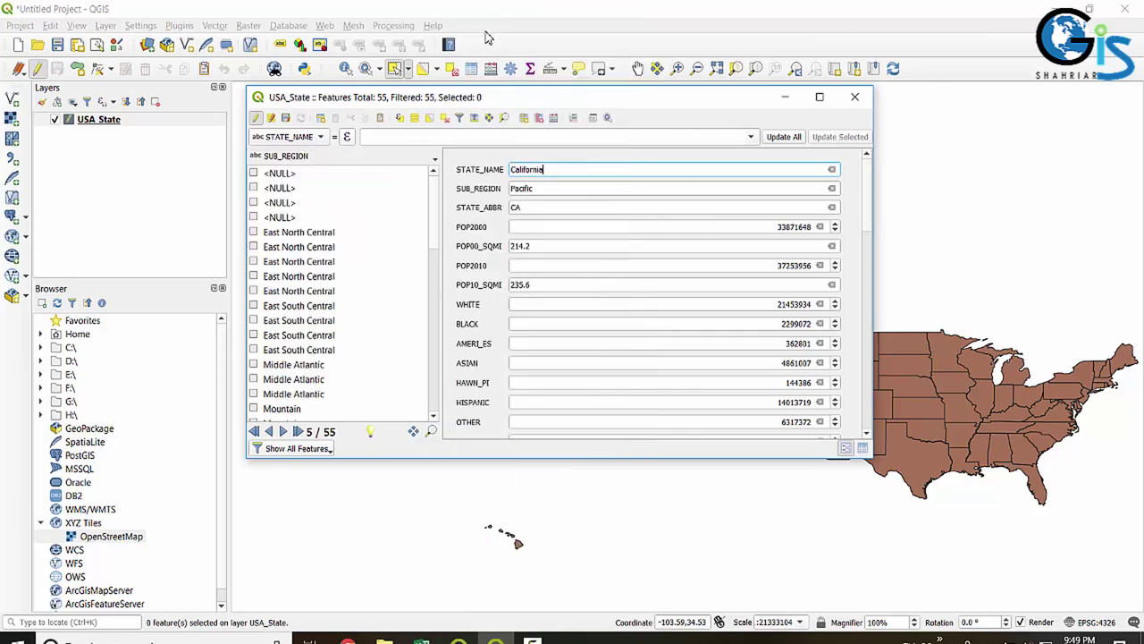
scroll(348, 274, down, 10)
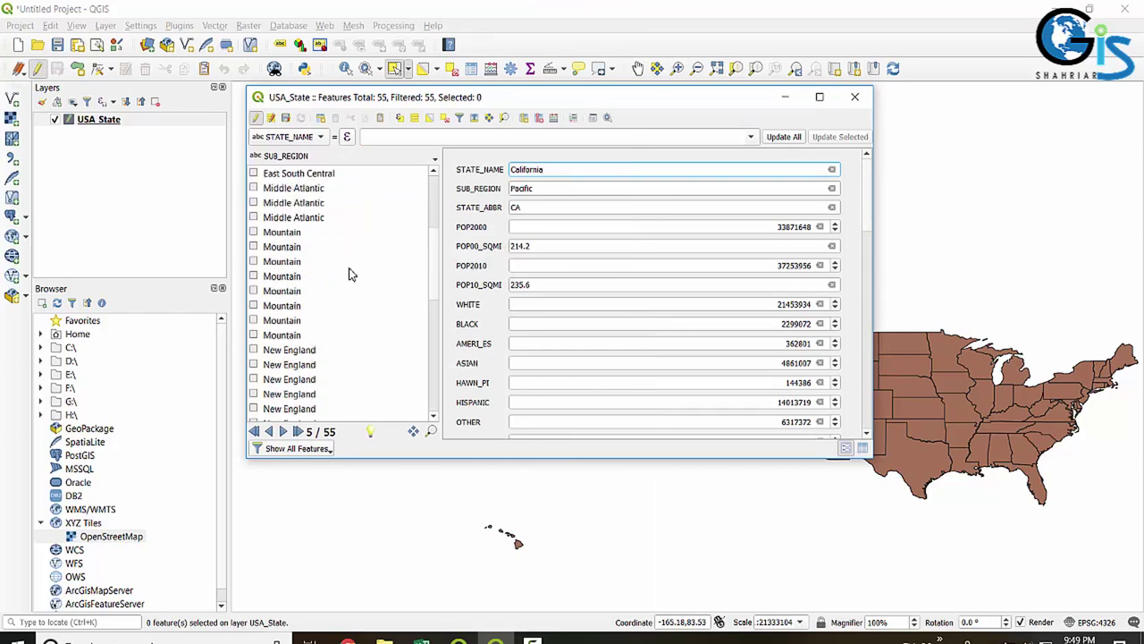
scroll(300, 210, down, 2)
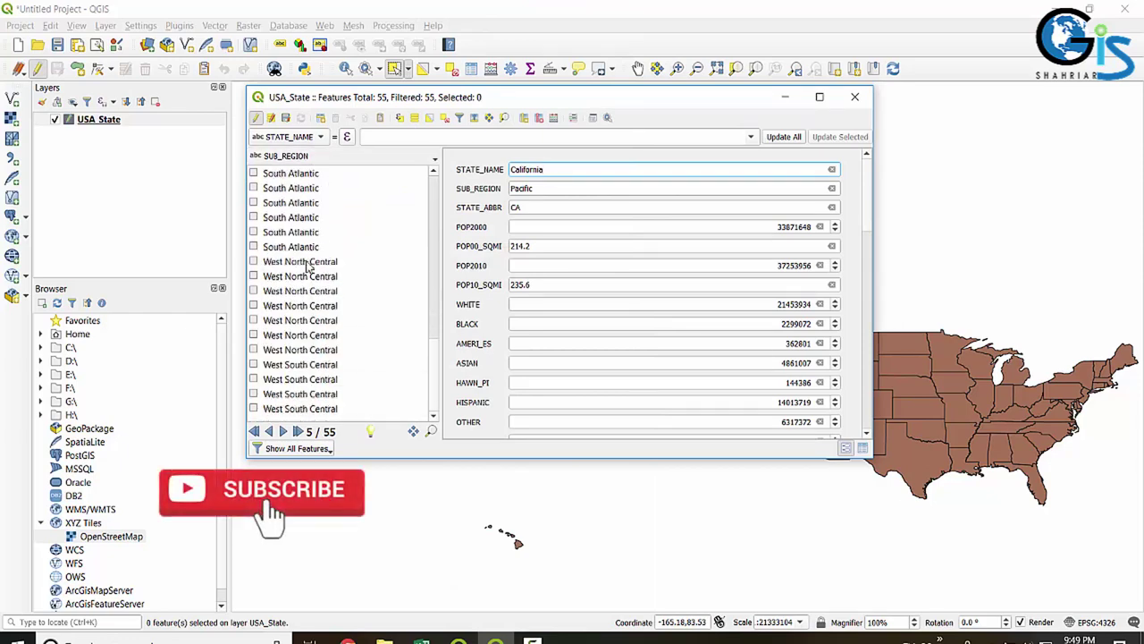
scroll(304, 272, up, 3)
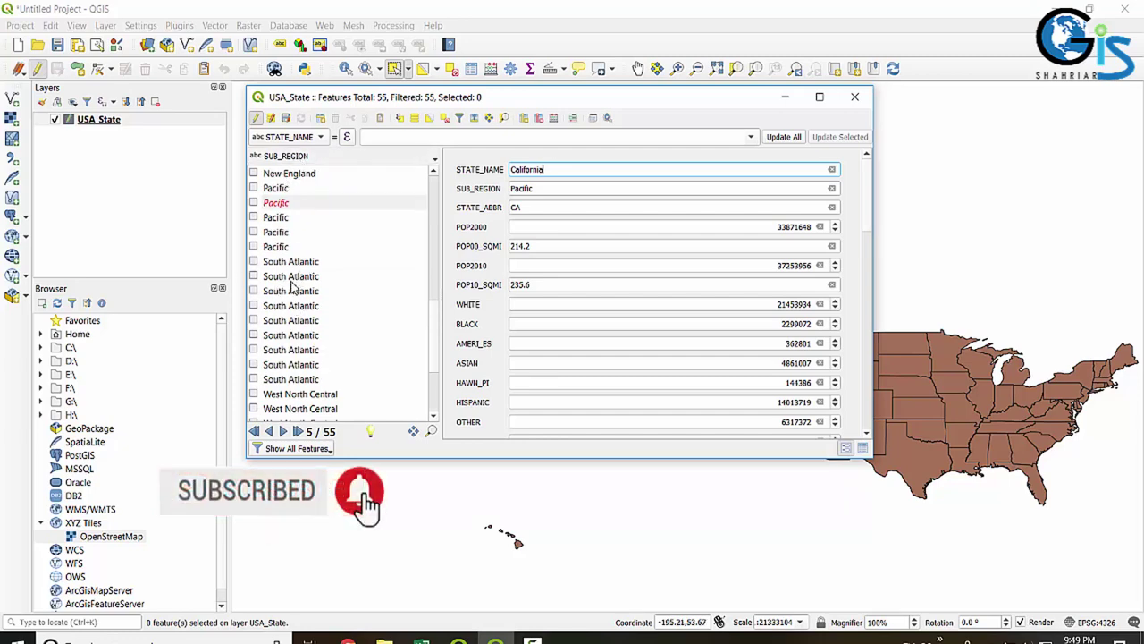
Step: Display Iowa's record (45 of 55) from a West North Central entry, then reopen the list's display options
click(302, 395)
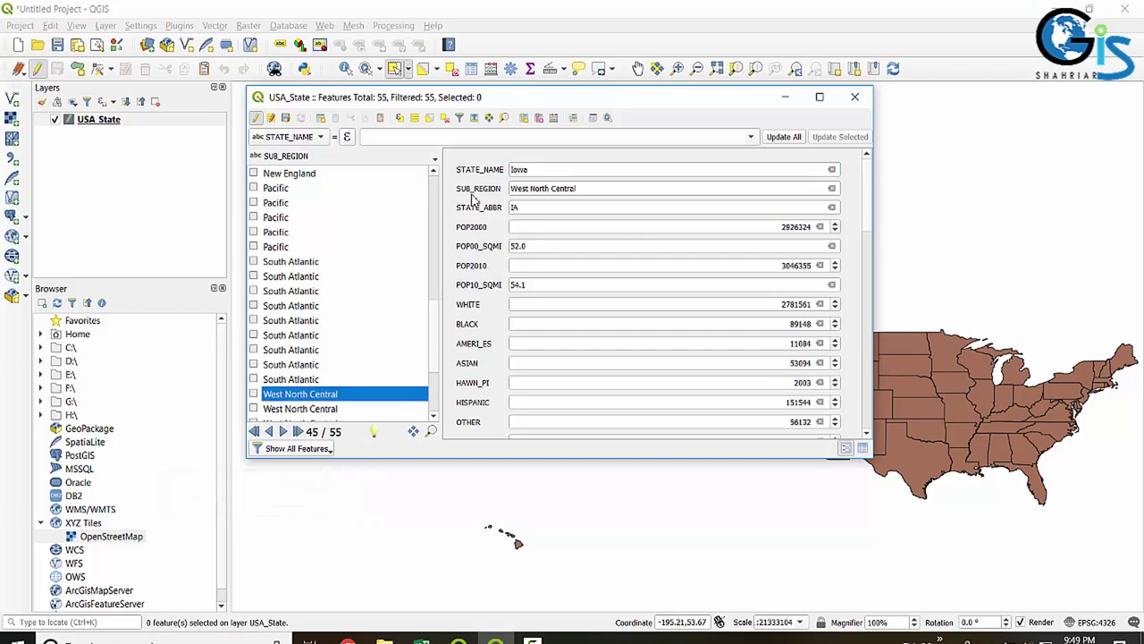
scroll(469, 296, down, 2)
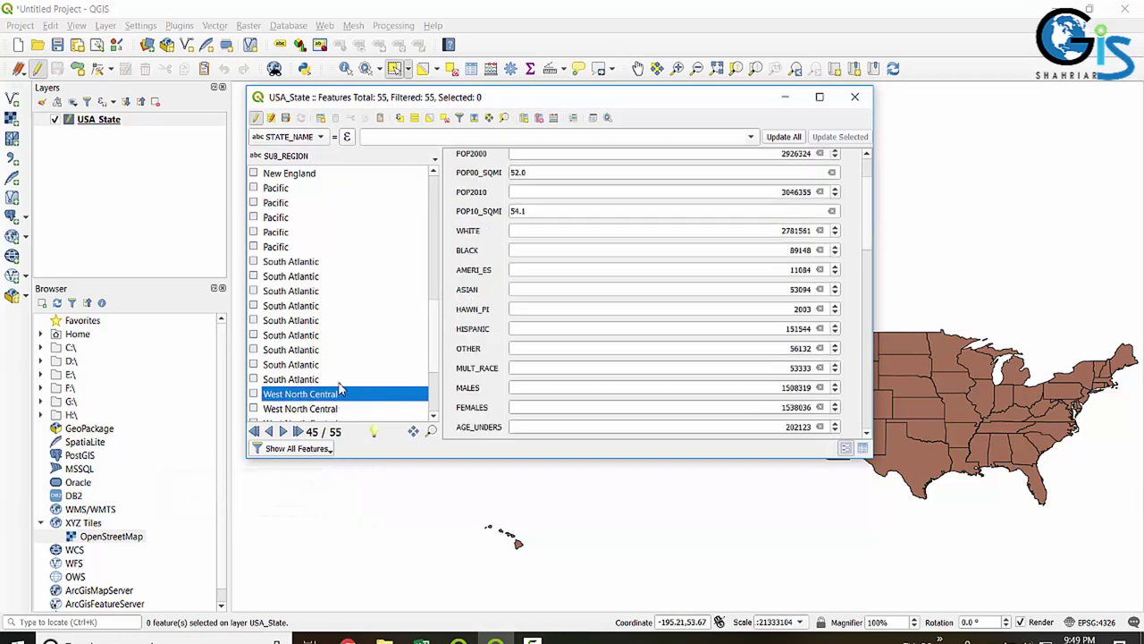
scroll(494, 231, up, 2)
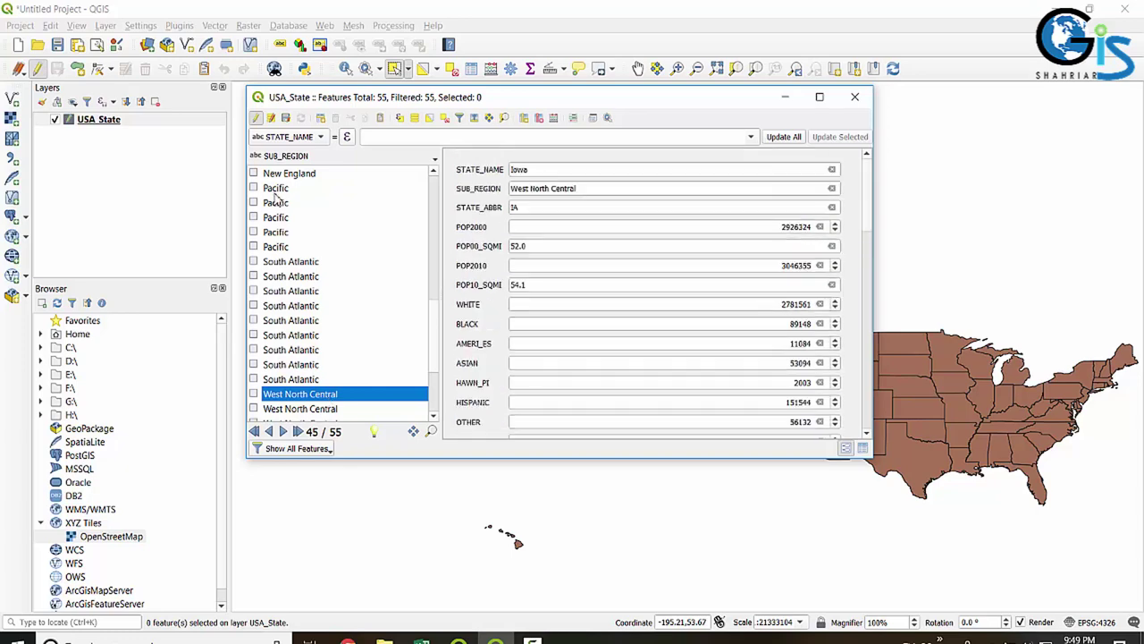
click(433, 161)
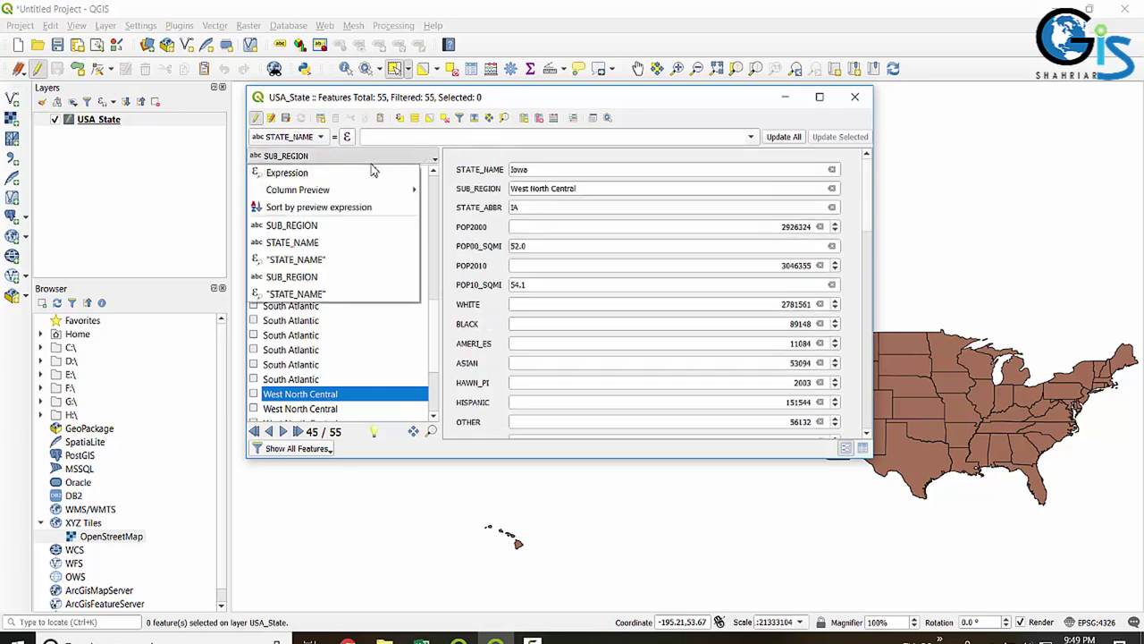
mouse_move(320, 193)
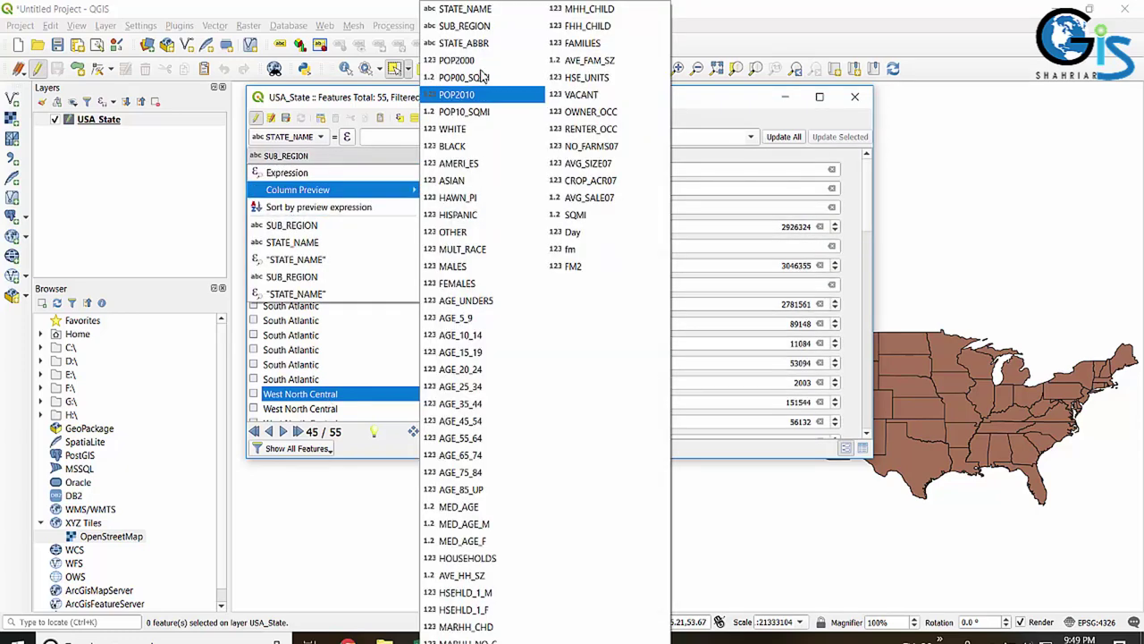